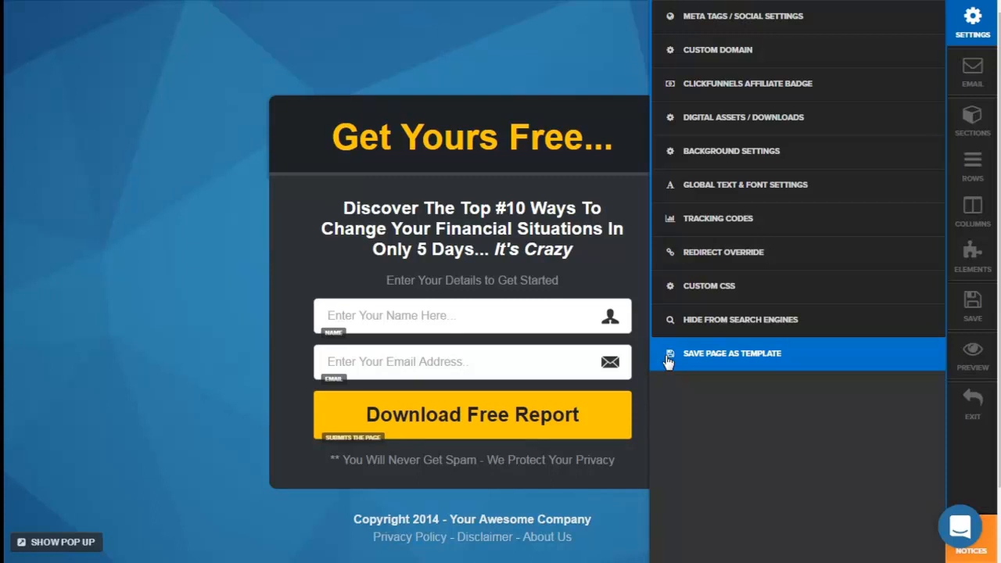
# Step: Open the email integration settings, and hide and show the Main Headline section in the section list
pyautogui.click(974, 70)
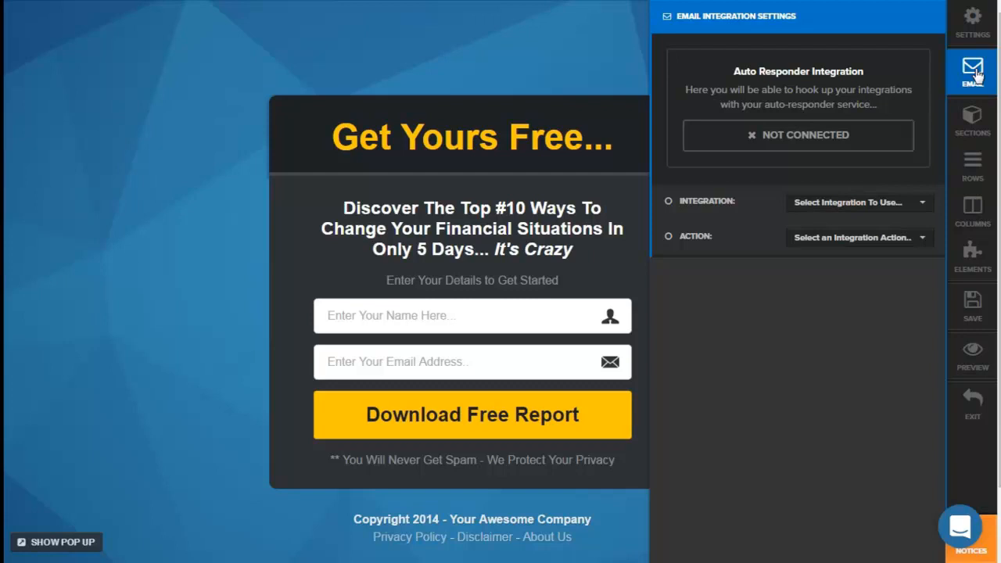
pyautogui.click(978, 125)
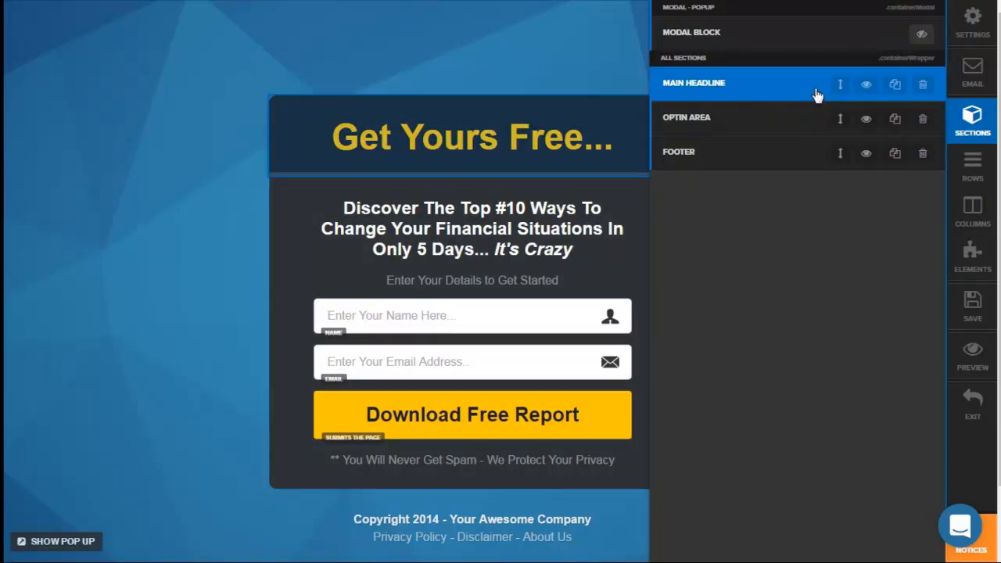
pyautogui.click(868, 86)
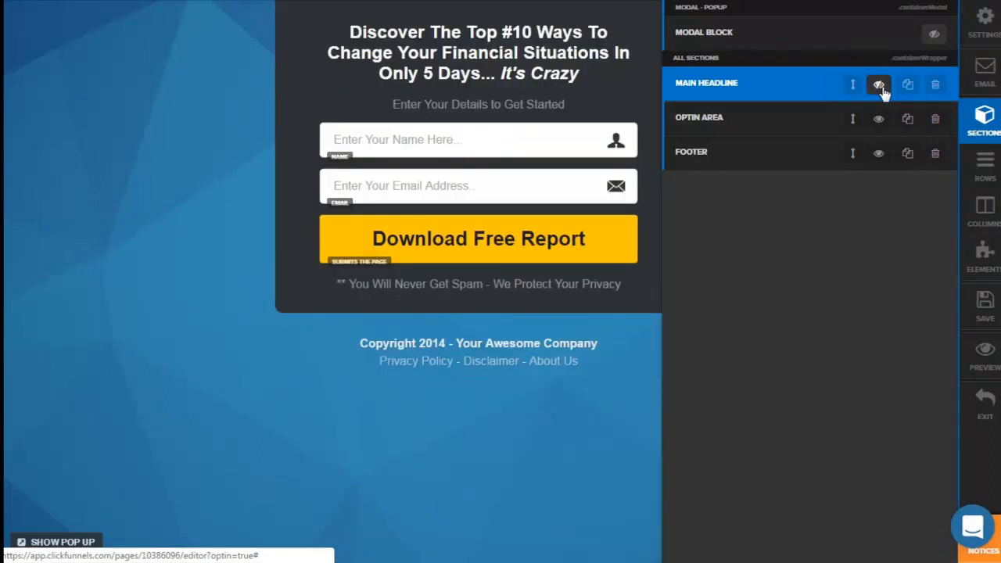
pyautogui.click(880, 88)
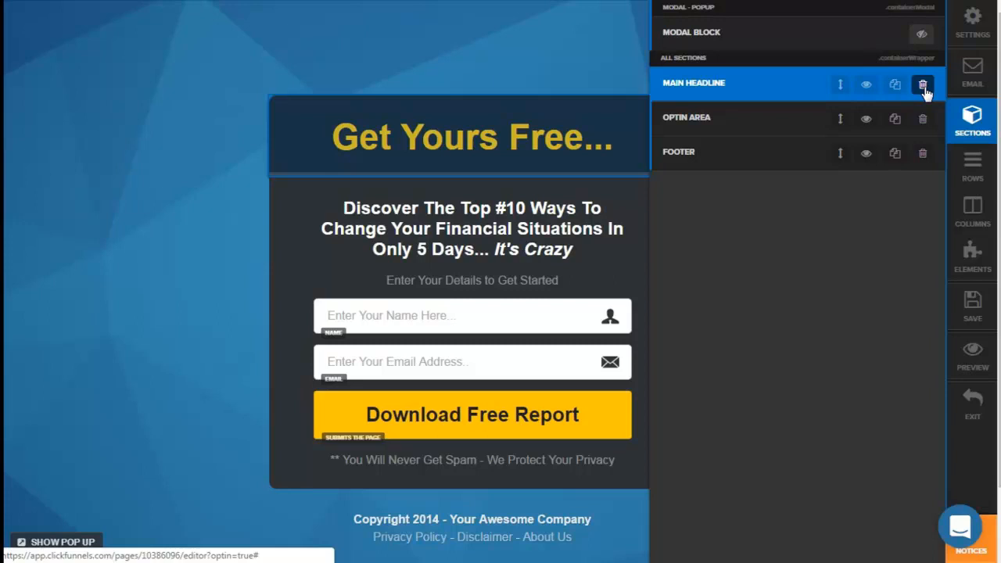
# Step: Examine the page's lists of rows, columns and elements
pyautogui.click(973, 166)
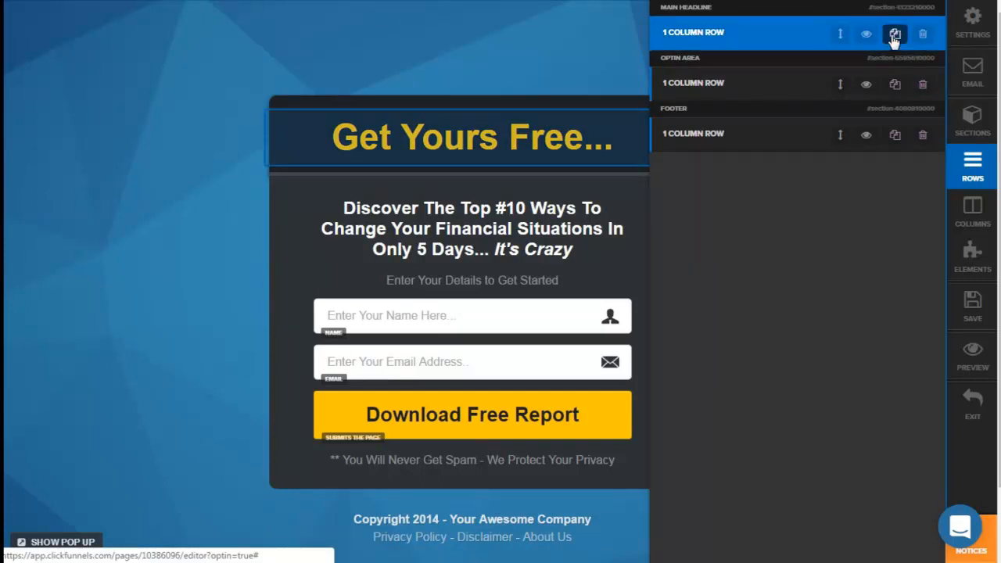
pyautogui.click(970, 226)
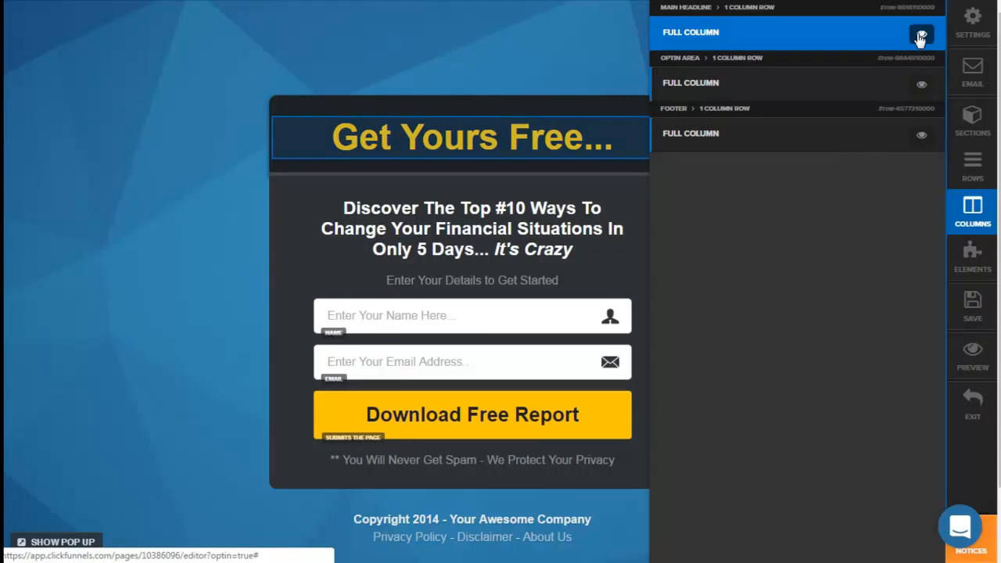
pyautogui.click(972, 256)
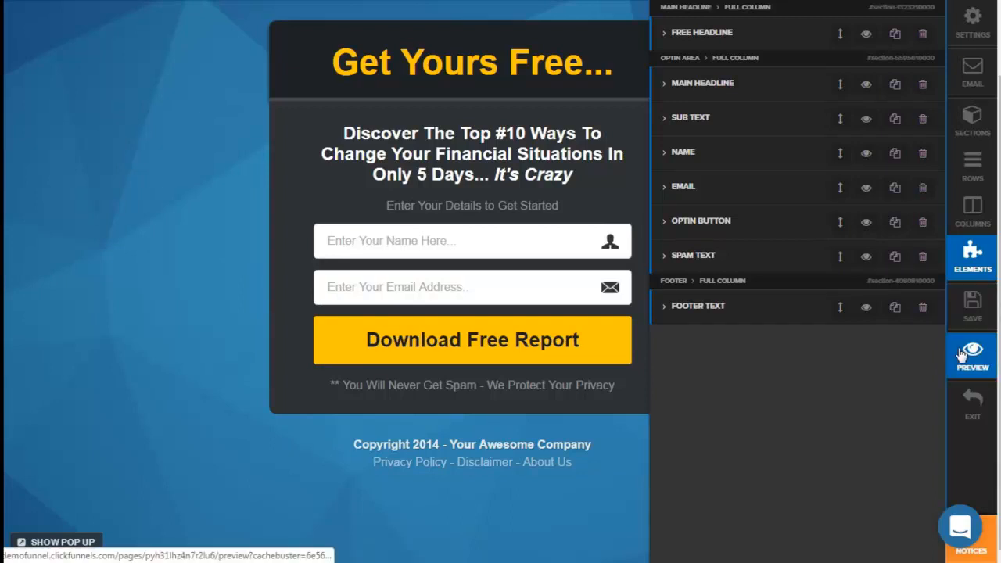
pyautogui.click(958, 408)
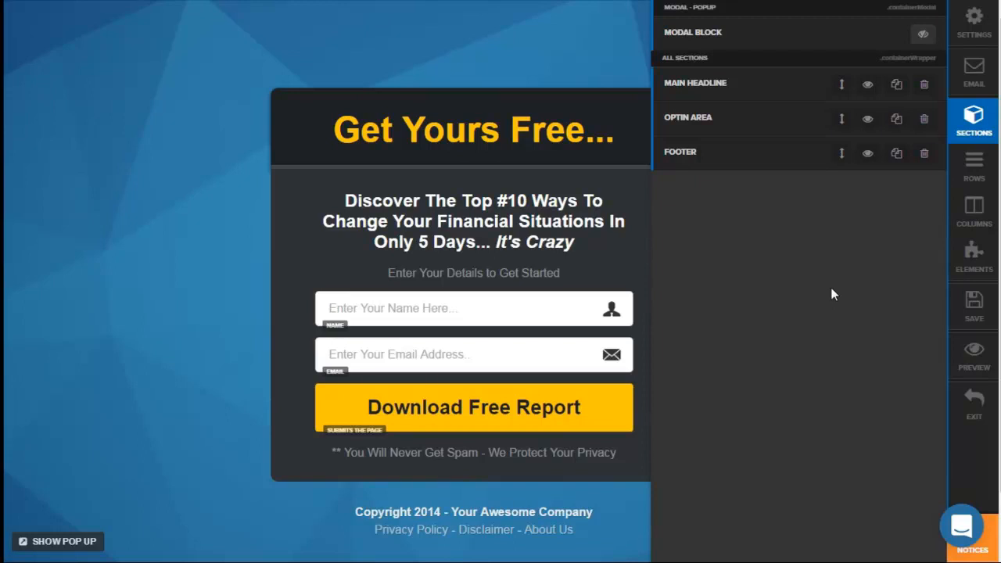
# Step: Open the Main Headline section's settings, try the Full Page width, and set it back to Extra Small
pyautogui.click(694, 92)
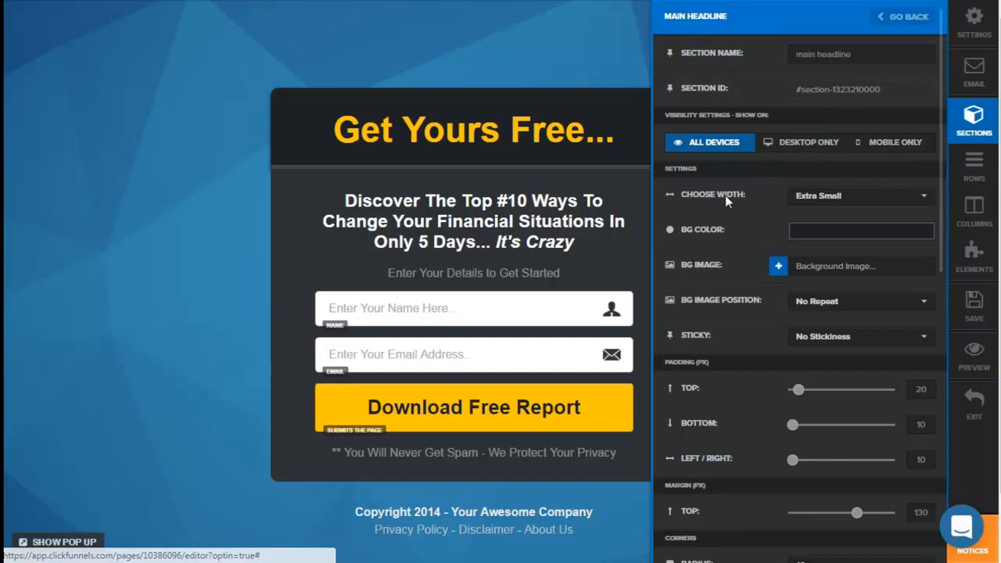
pyautogui.click(819, 201)
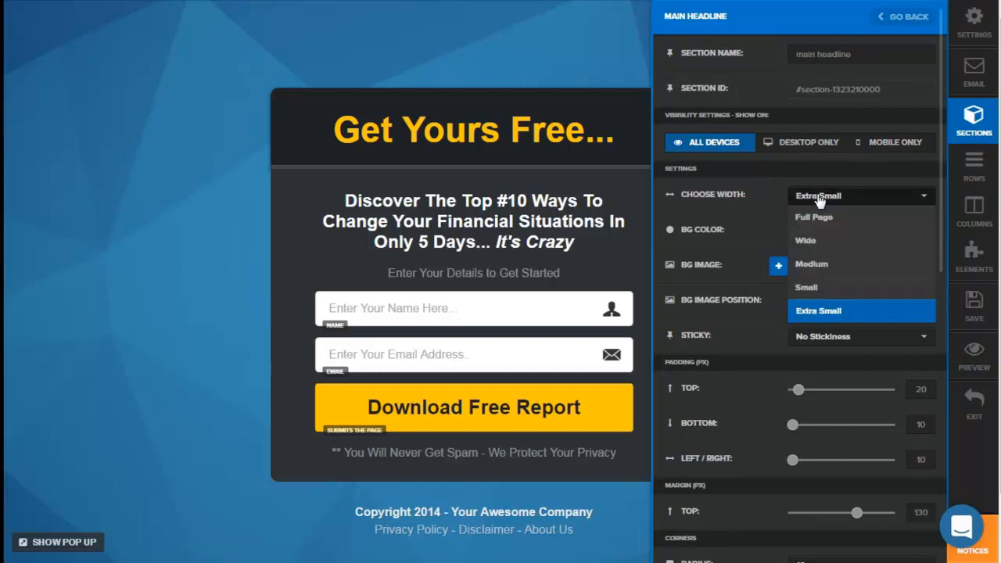
pyautogui.click(822, 218)
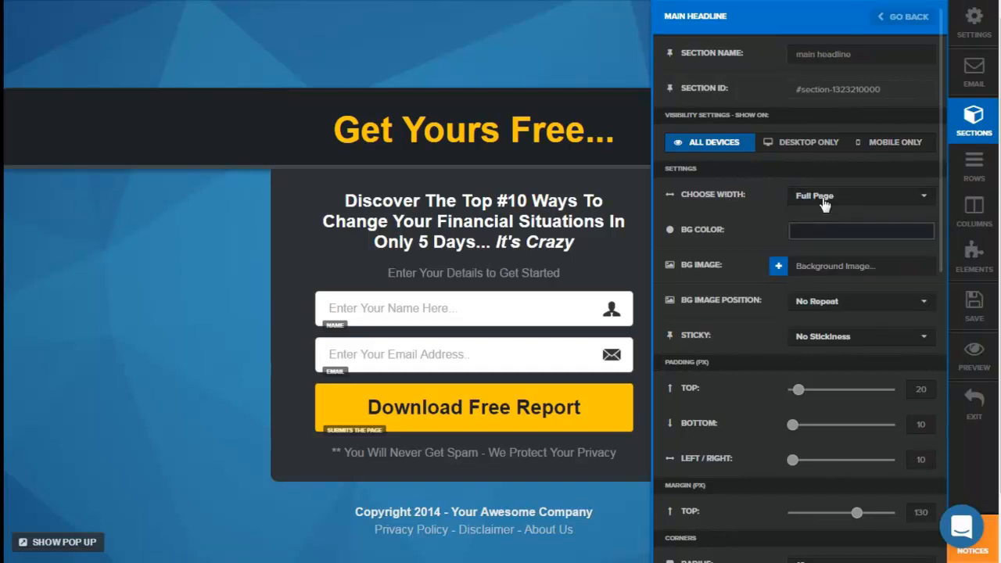
pyautogui.click(824, 202)
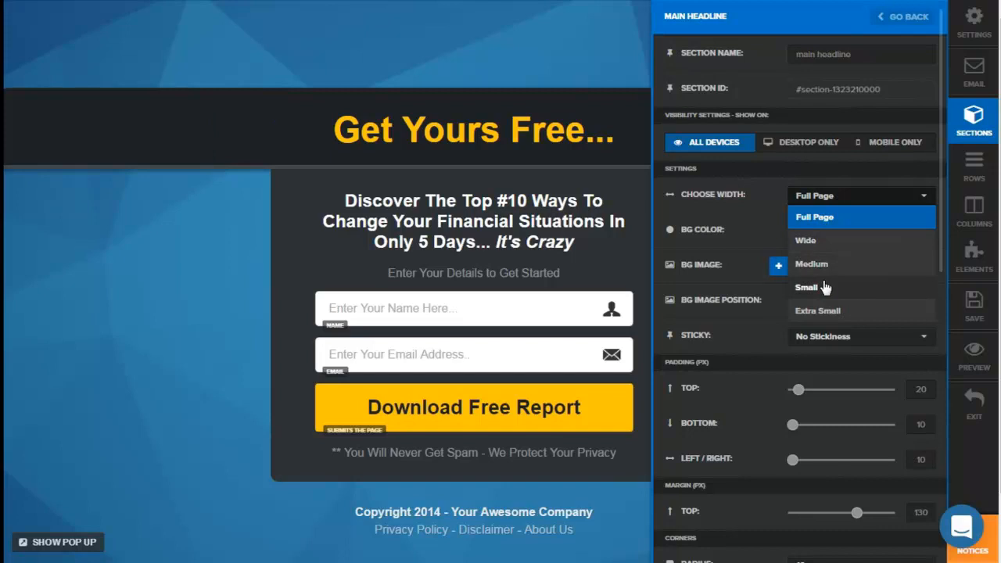
pyautogui.click(820, 312)
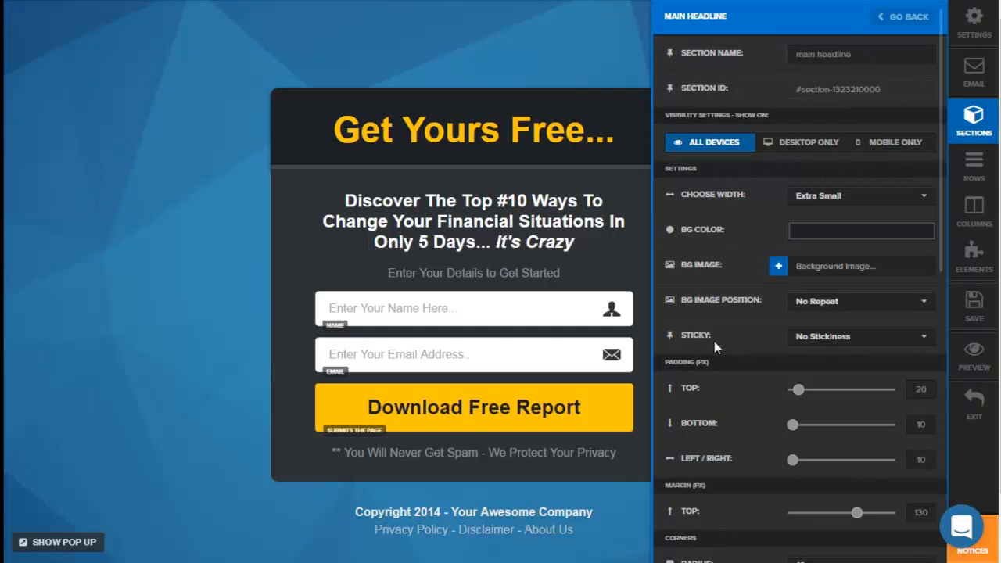
# Step: View the section's Sticky options, and try a top padding of 57 px before setting it back to 20 px
pyautogui.click(810, 339)
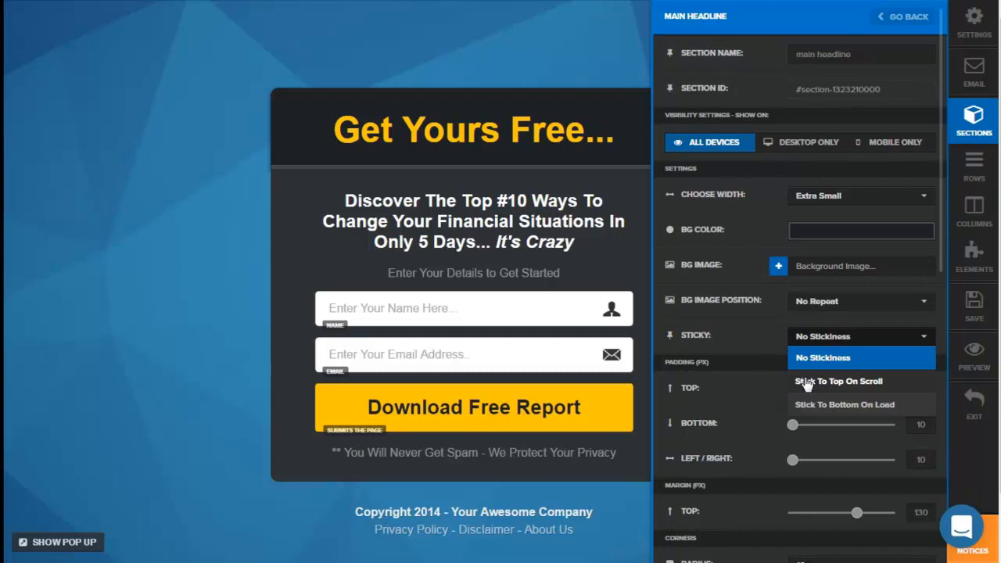
pyautogui.click(716, 337)
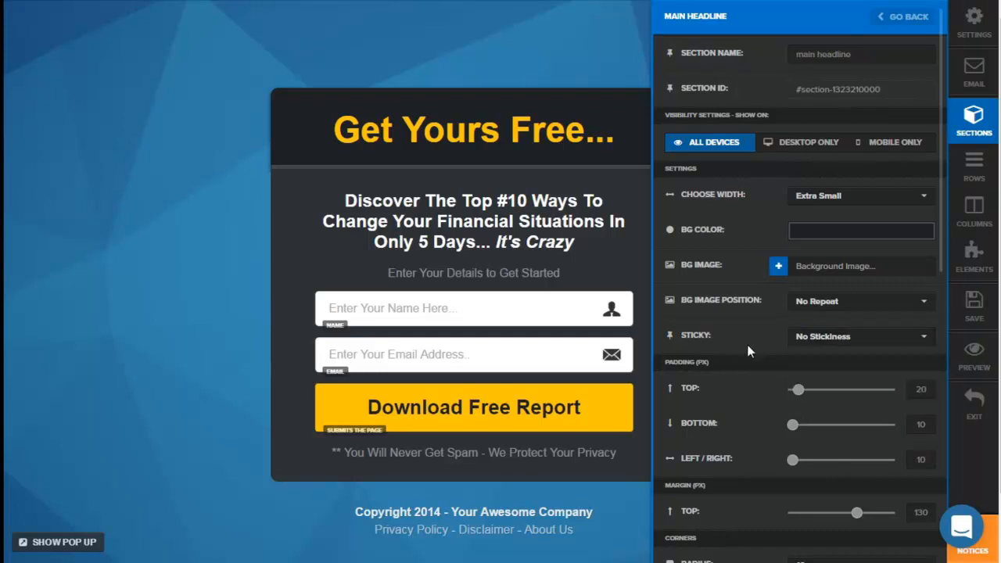
pyautogui.scroll(-4, 751, 329)
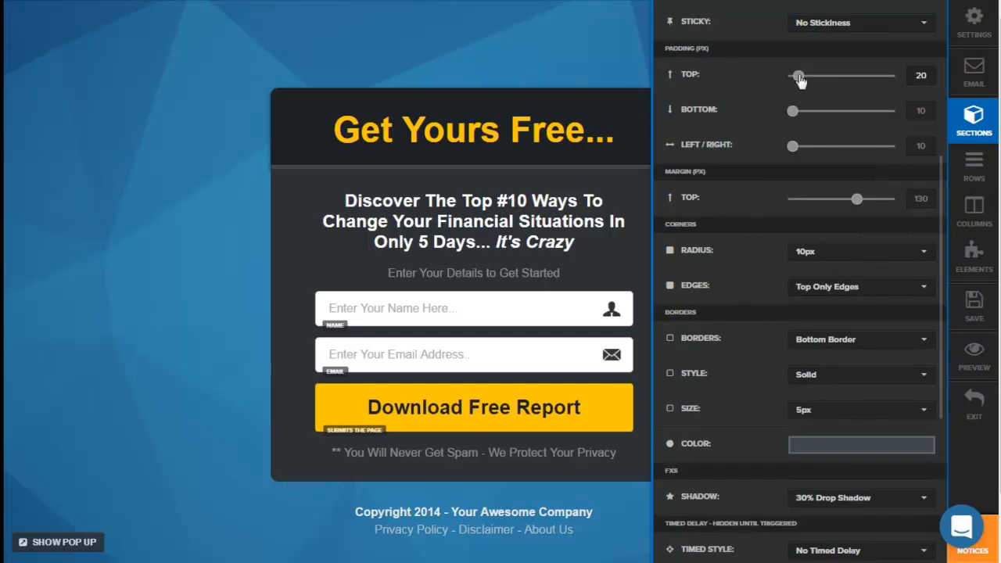
pyautogui.moveTo(799, 78); pyautogui.dragTo(822, 85)
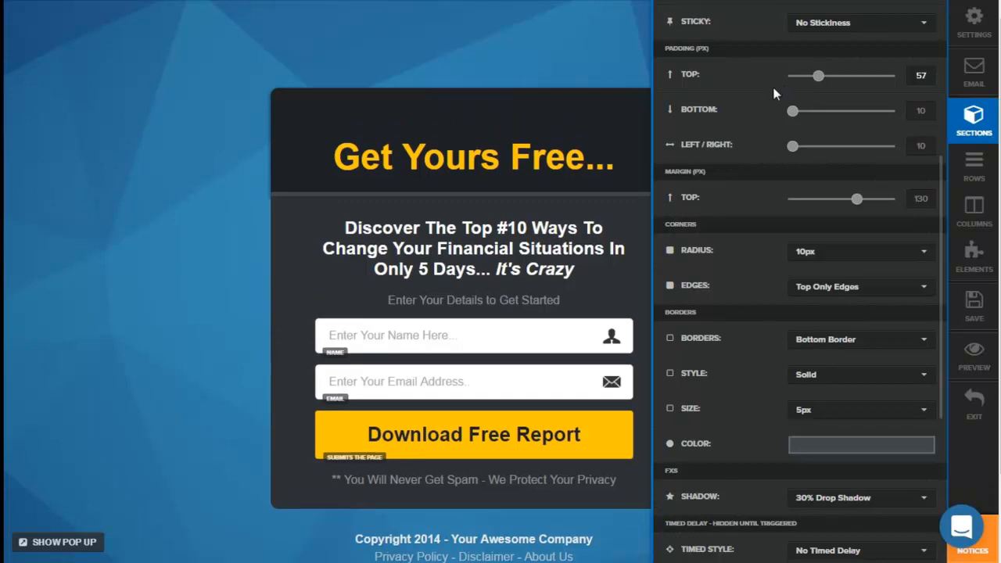
pyautogui.doubleClick(922, 75)
pyautogui.write('20')
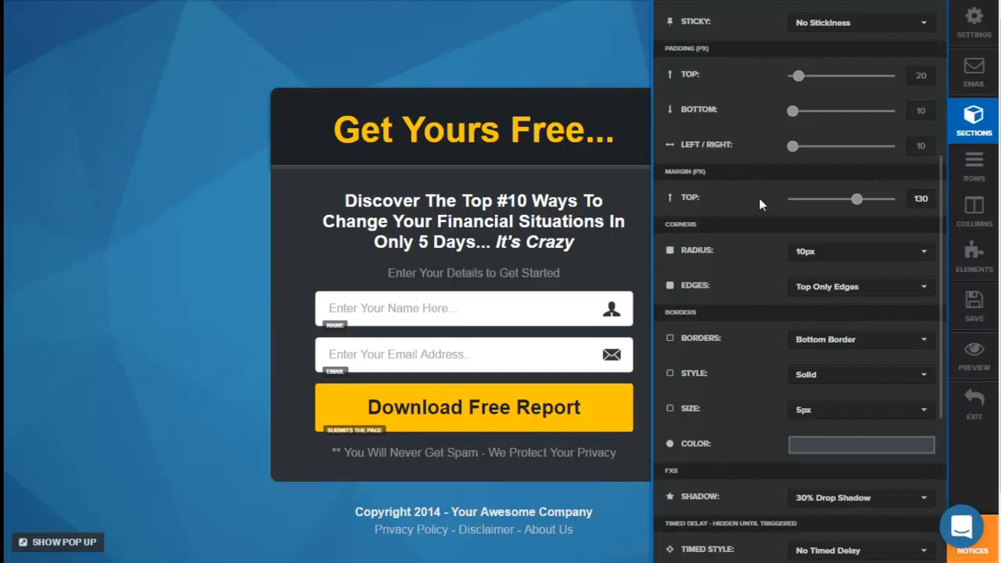
# Step: Nudge the Main Headline section's top margin and set it back to 130 px
pyautogui.click(858, 199)
pyautogui.doubleClick(929, 199)
pyautogui.write('130')
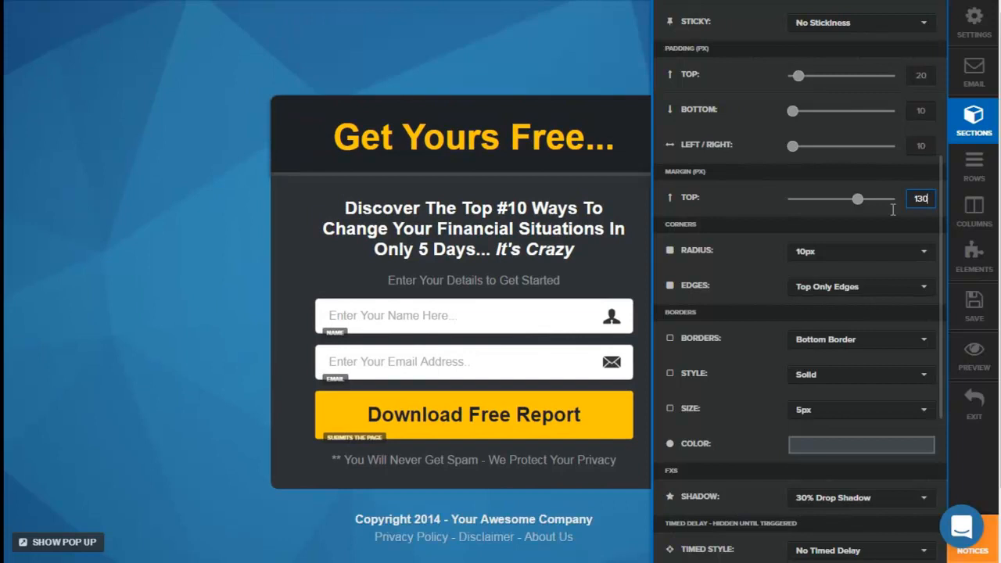
pyautogui.click(770, 198)
# Step: Examine the section's available corner edges, border placements, border styles and border sizes without choosing another option
pyautogui.click(810, 291)
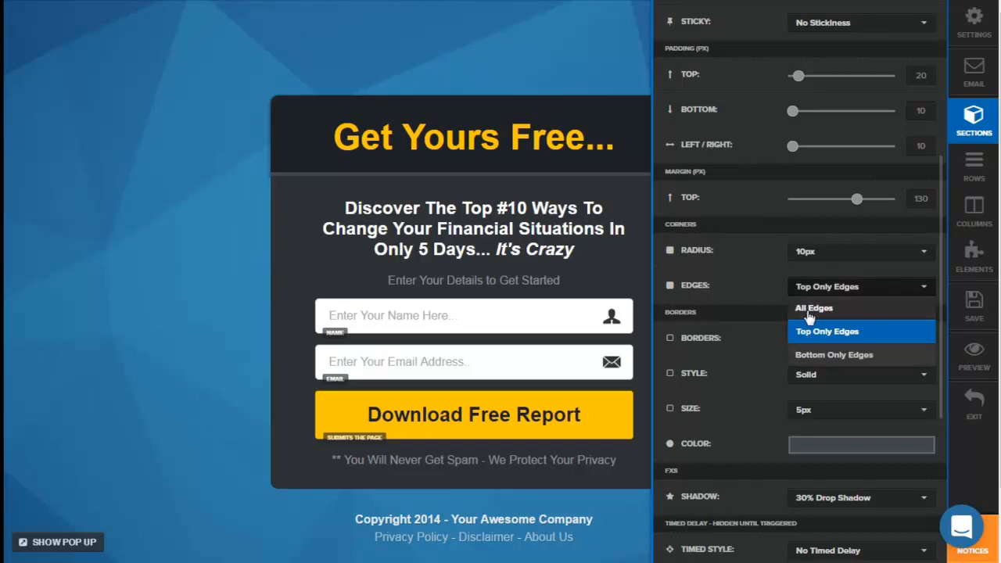
pyautogui.click(750, 278)
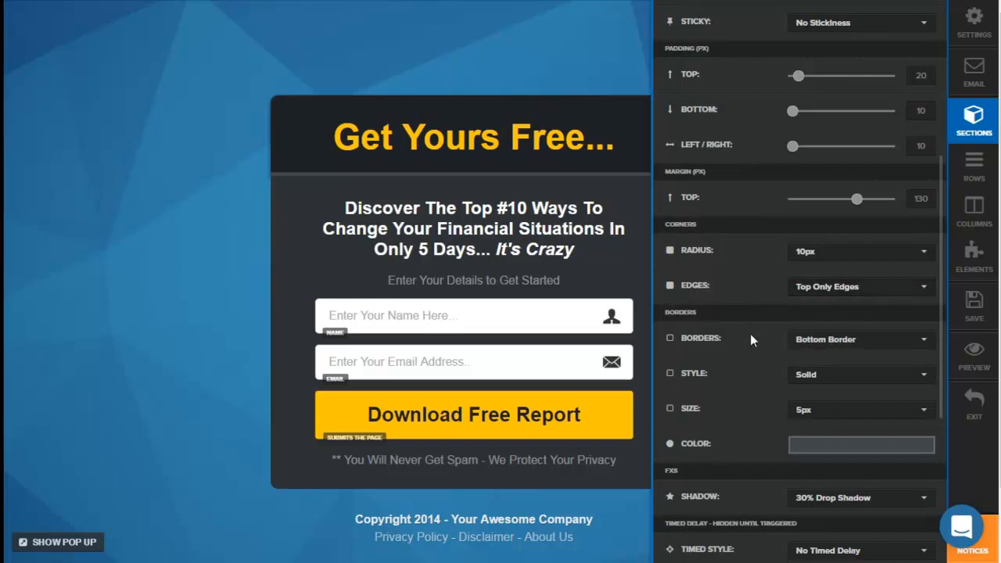
pyautogui.click(805, 342)
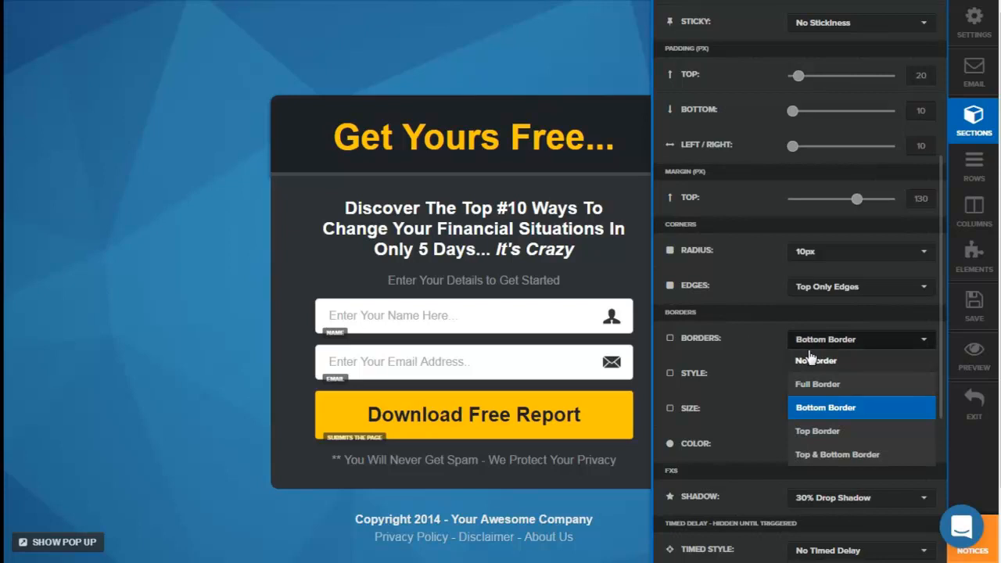
pyautogui.click(753, 331)
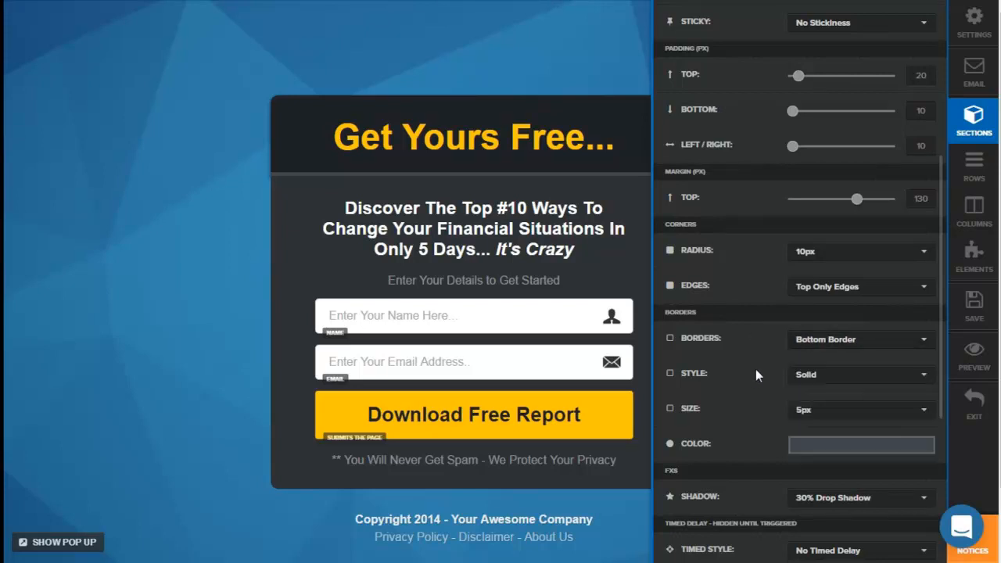
pyautogui.click(809, 377)
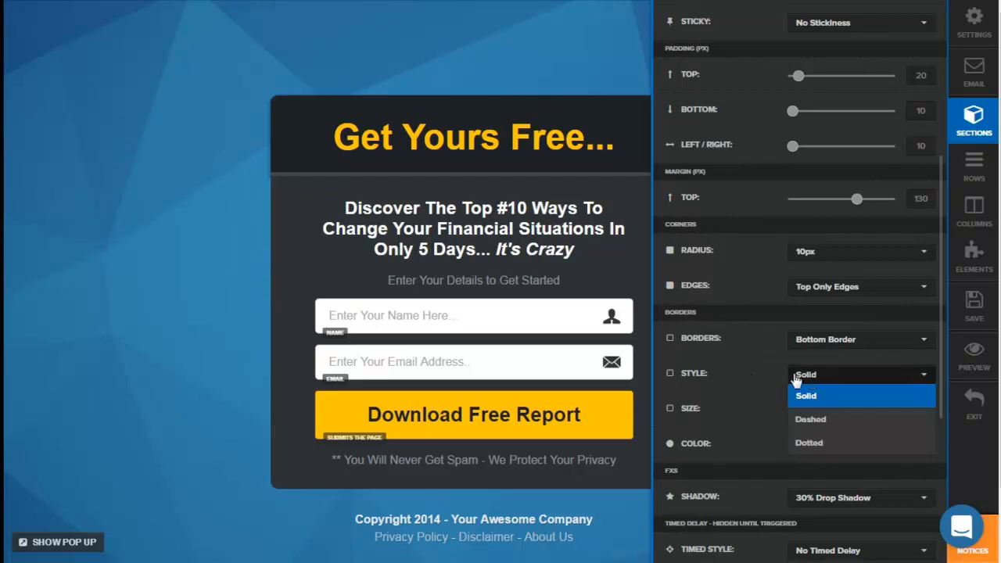
pyautogui.click(764, 419)
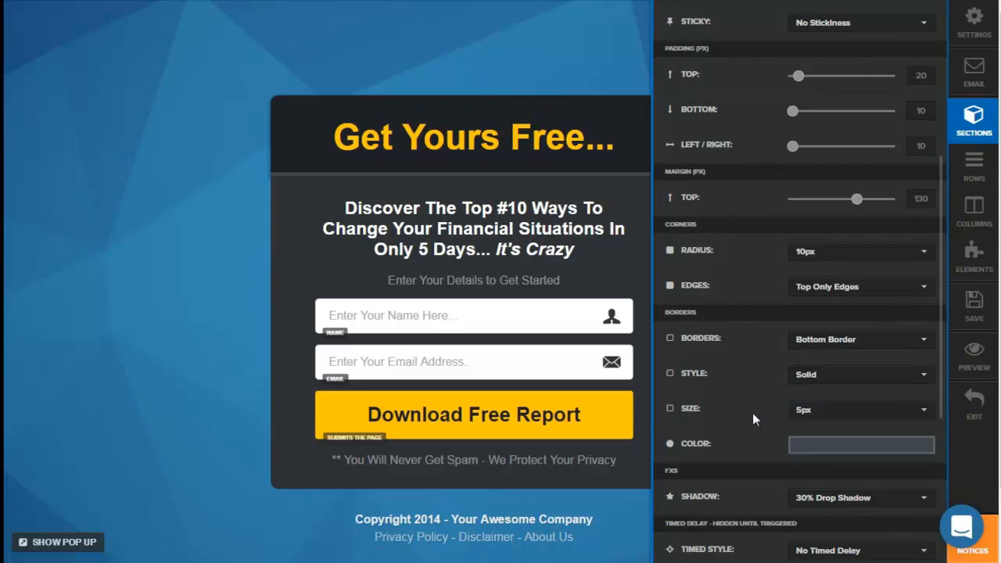
pyautogui.click(800, 413)
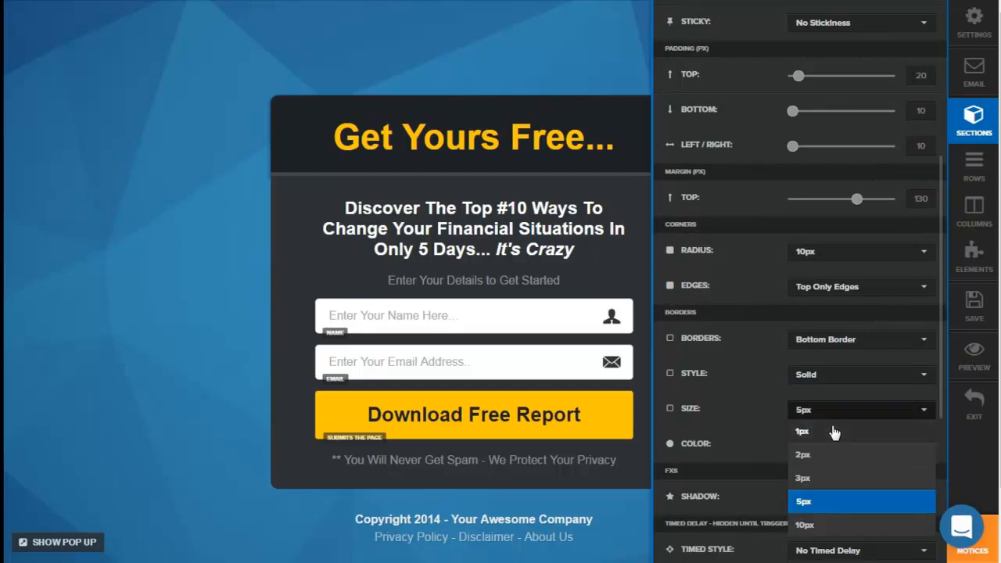
pyautogui.click(743, 411)
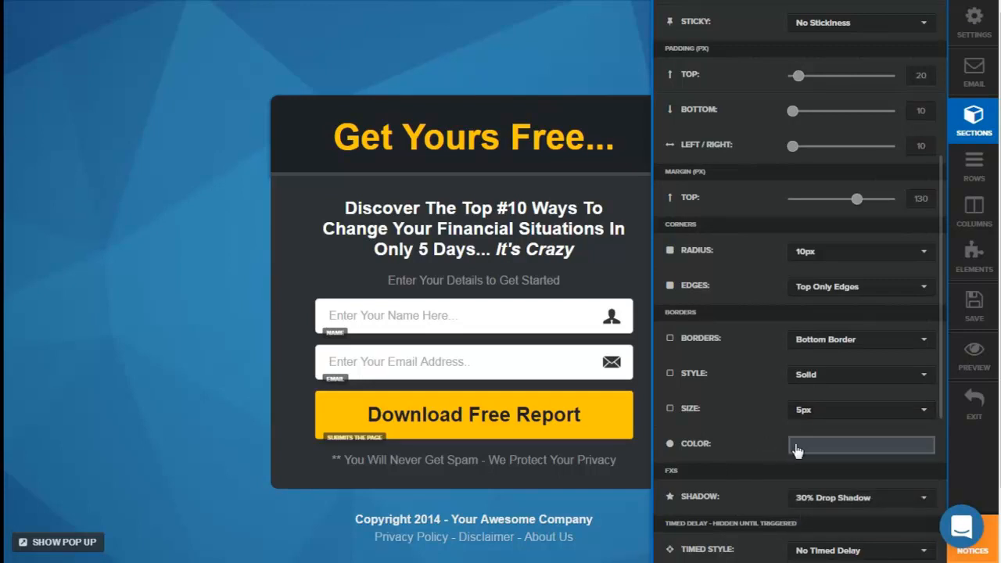
# Step: Examine the section's drop and inner shadow options and its Timed Style options
pyautogui.scroll(-2, 760, 423)
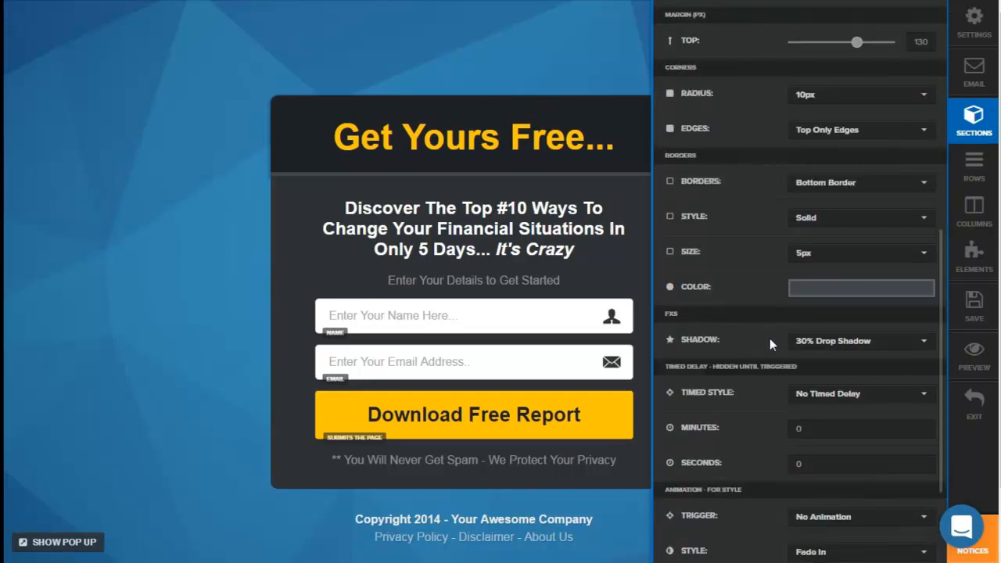
pyautogui.click(821, 344)
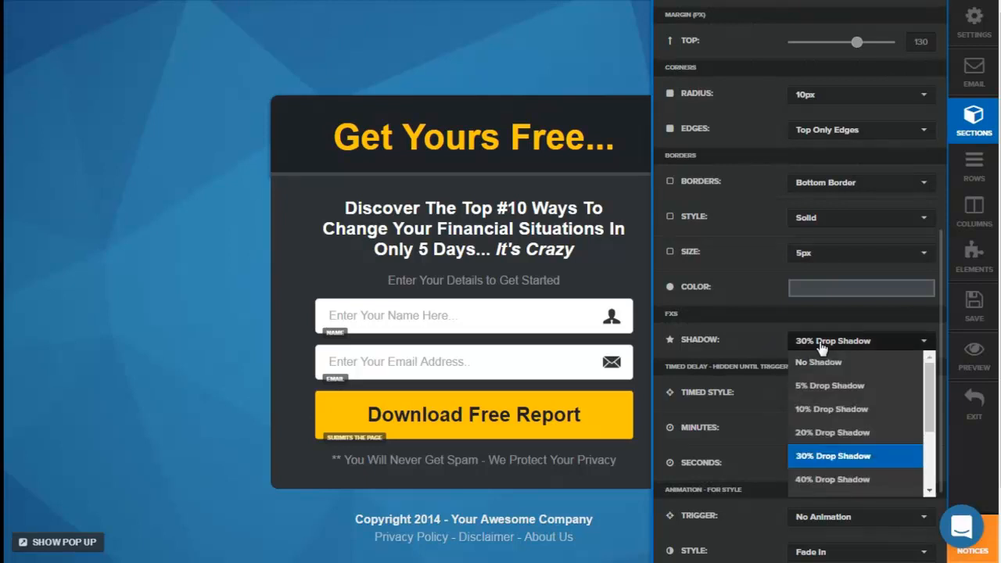
pyautogui.scroll(-2, 905, 384)
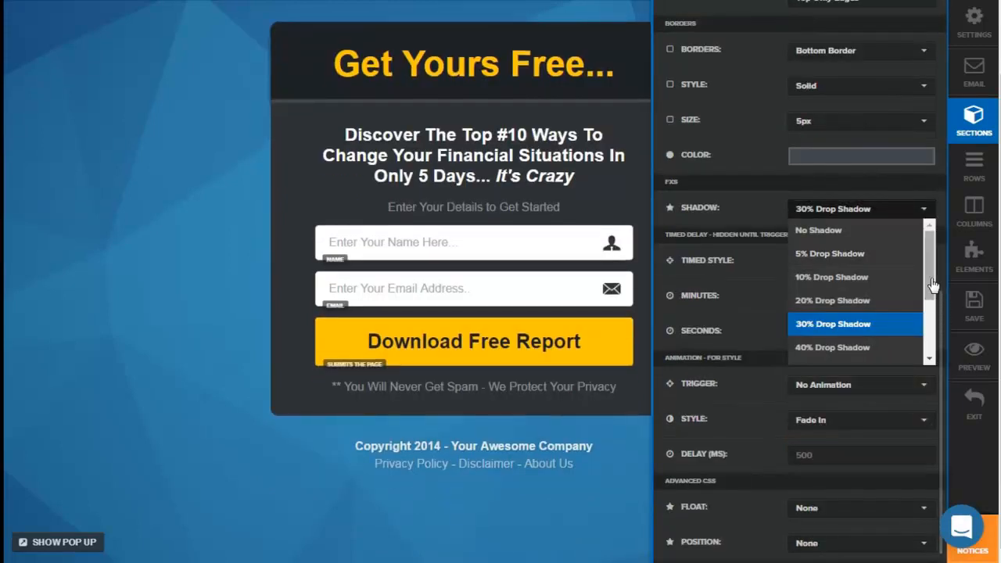
pyautogui.scroll(-5, 934, 336)
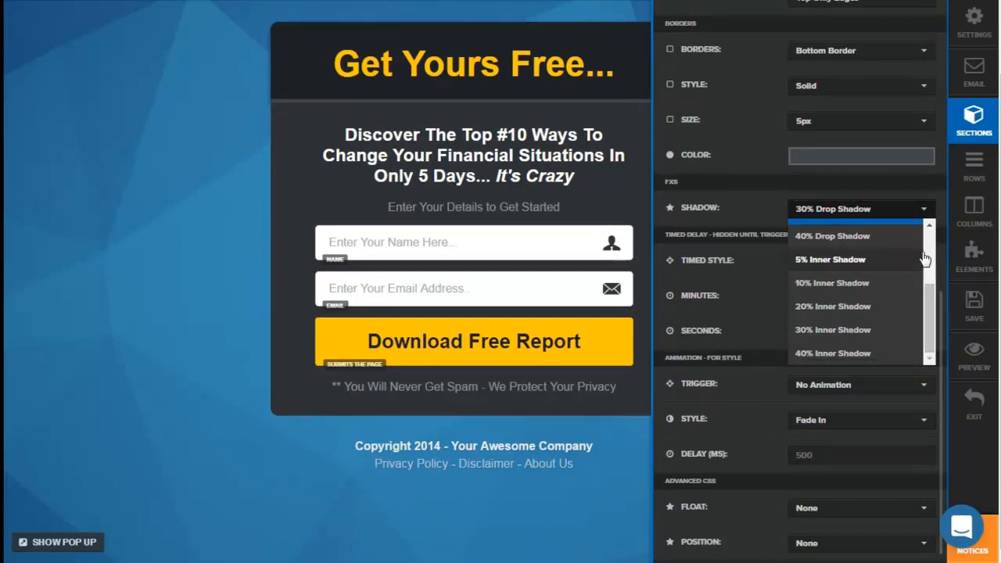
pyautogui.click(743, 205)
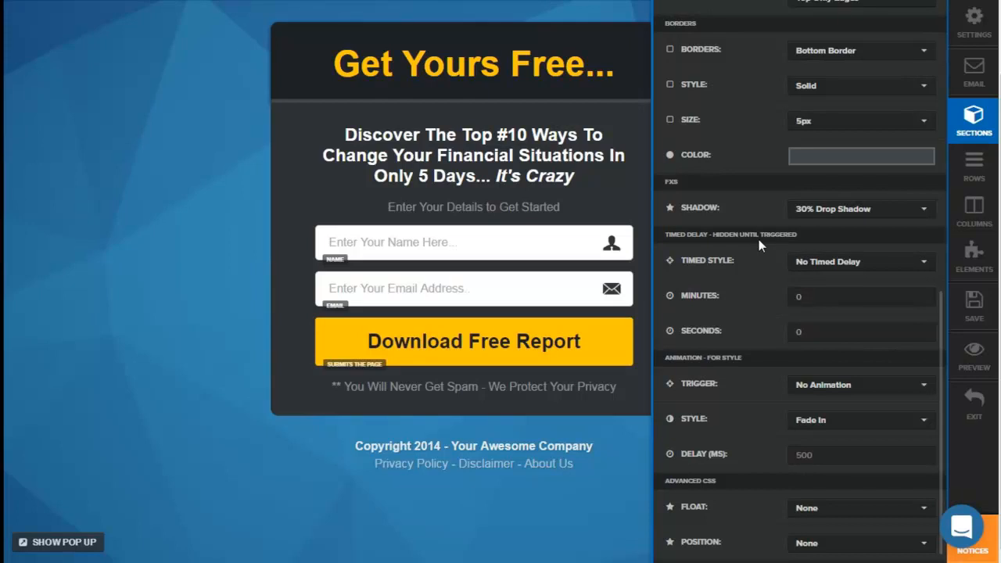
pyautogui.click(805, 266)
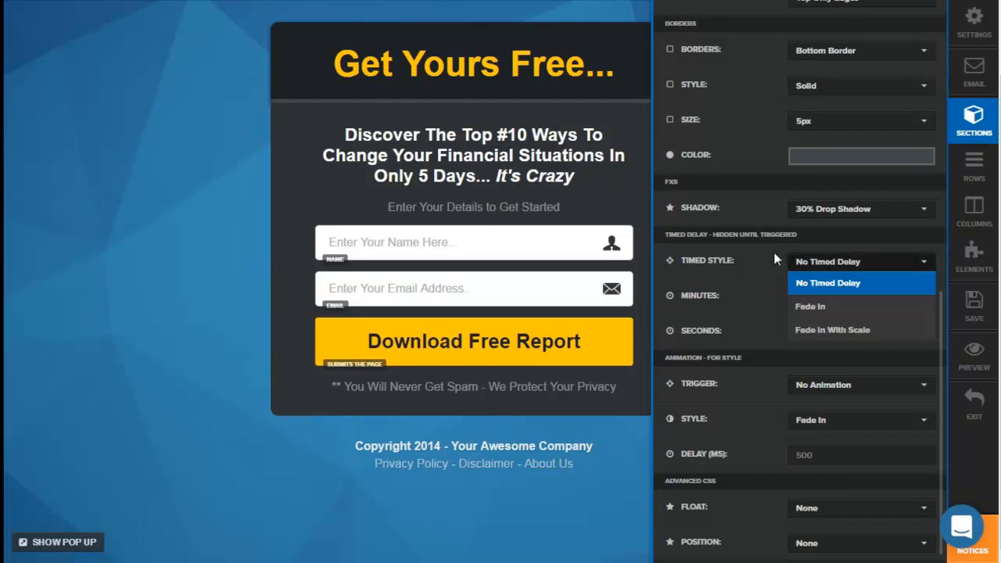
pyautogui.click(772, 252)
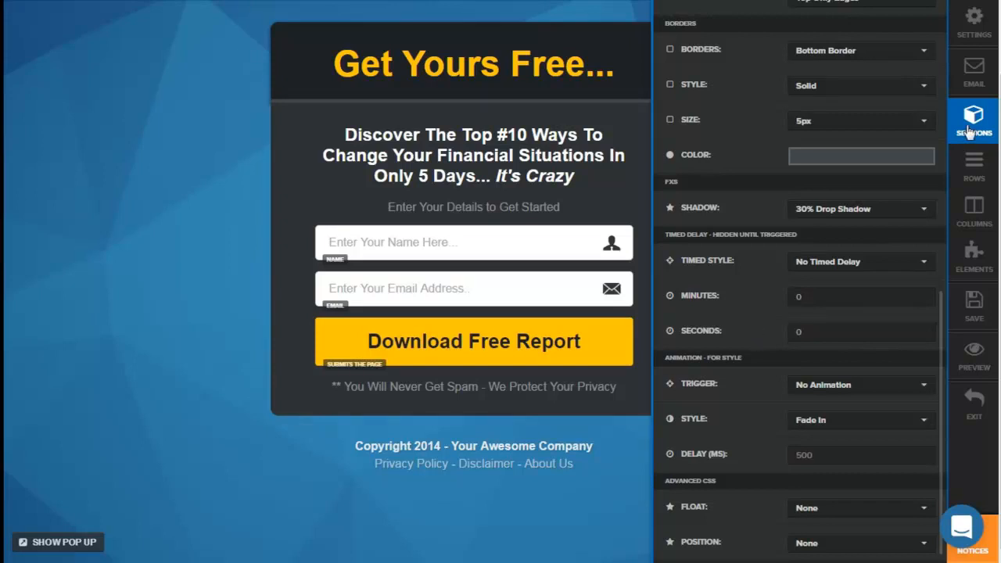
# Step: Return to the section list, show the page's rows, and open the Main Headline section's 1 Column Row
pyautogui.click(974, 119)
pyautogui.click(974, 164)
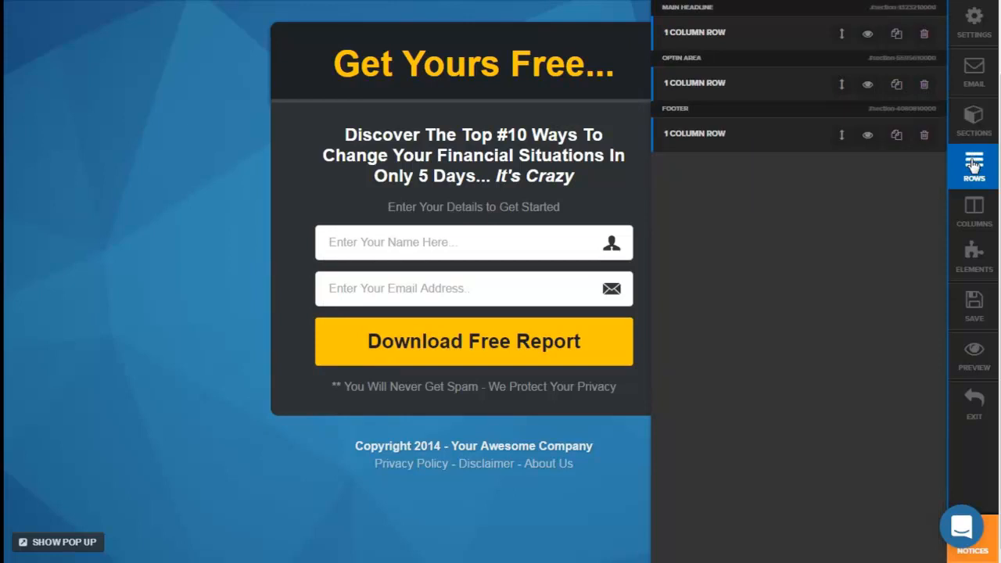
pyautogui.click(717, 39)
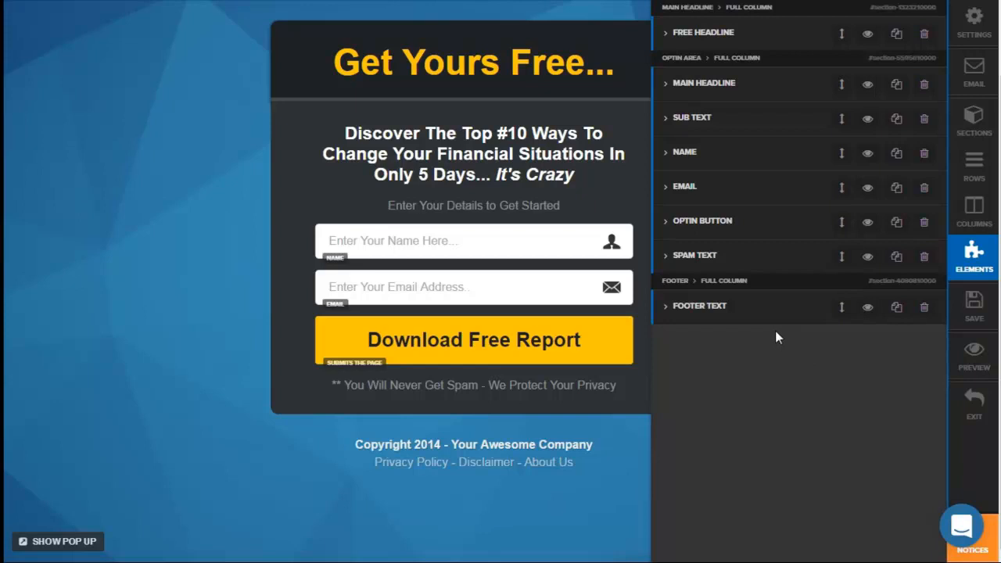
# Step: Open the Free Headline element and examine its configuration and style settings from the element name down to the timed delay options
pyautogui.click(695, 42)
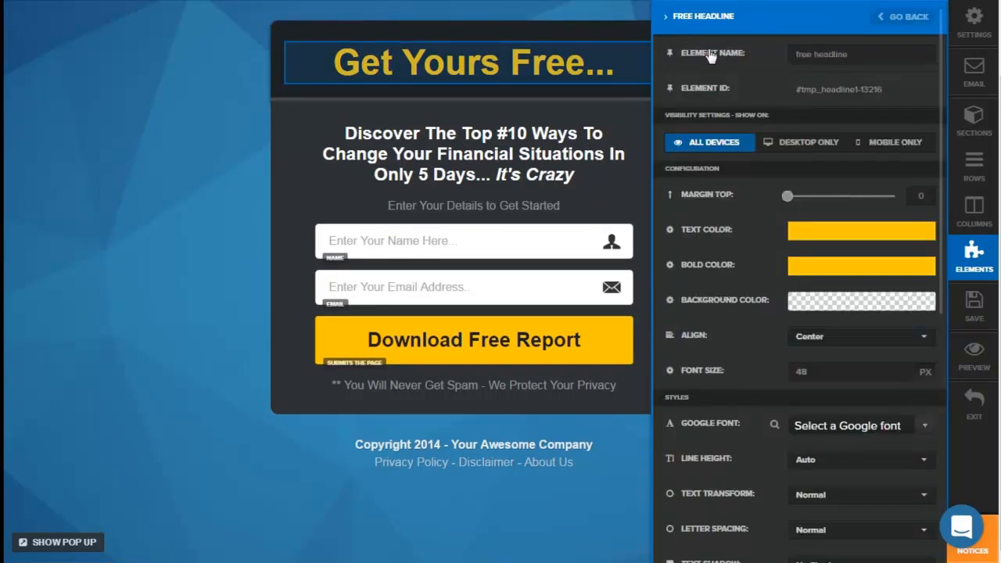
pyautogui.click(792, 59)
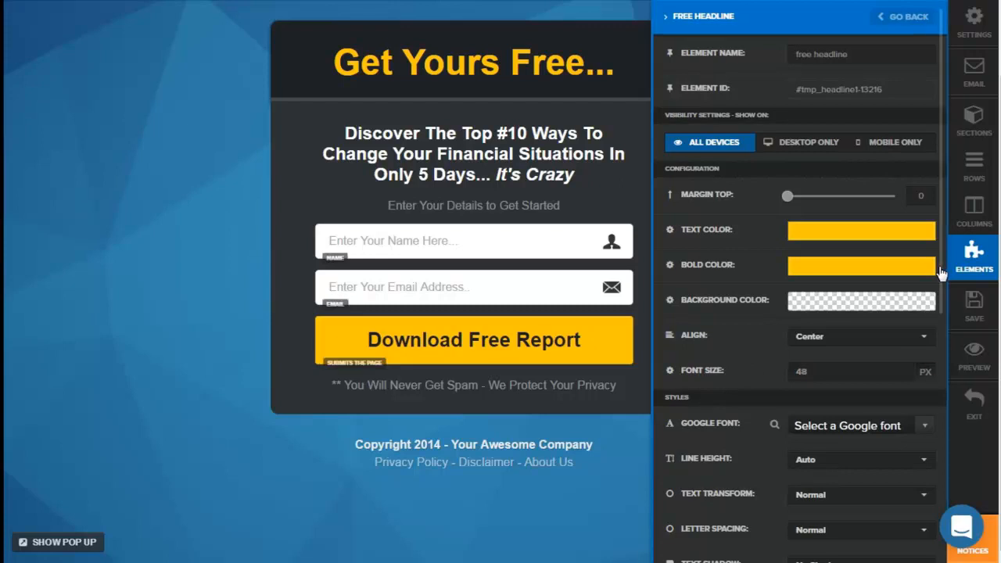
pyautogui.moveTo(943, 280); pyautogui.dragTo(953, 438)
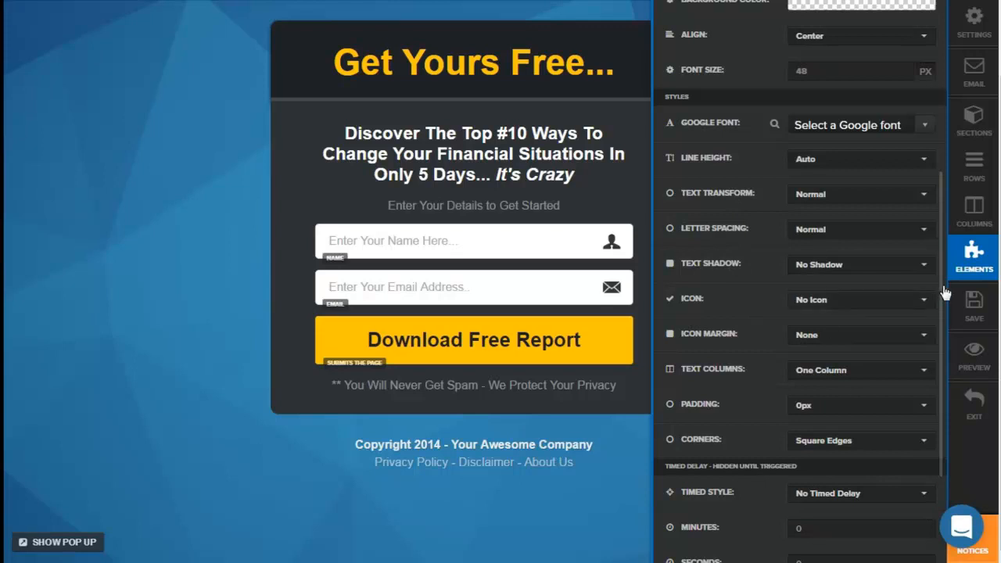
pyautogui.moveTo(944, 301); pyautogui.dragTo(936, 58)
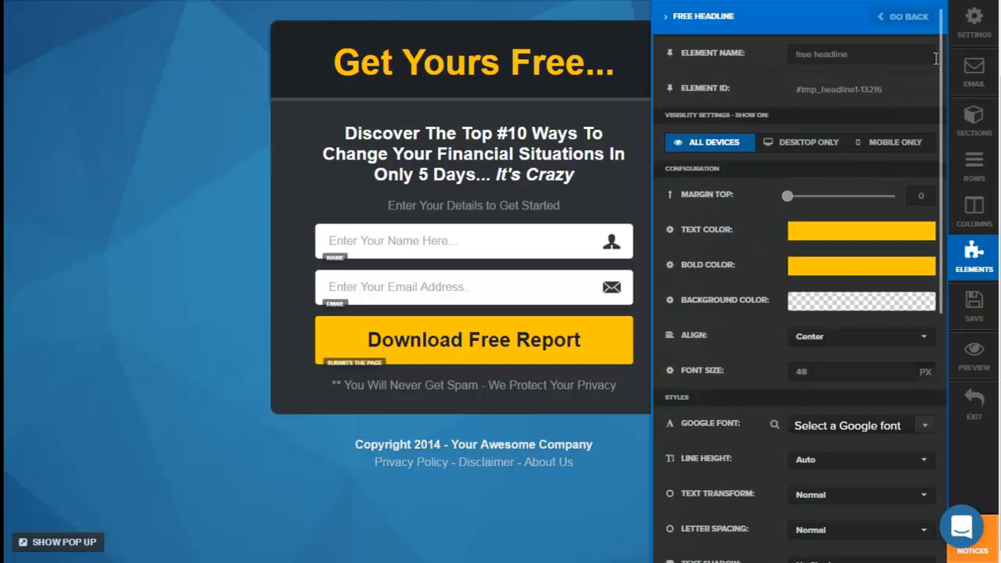
# Step: Return to the element list and open the settings of the Optin Button in the Optin Area
pyautogui.click(974, 249)
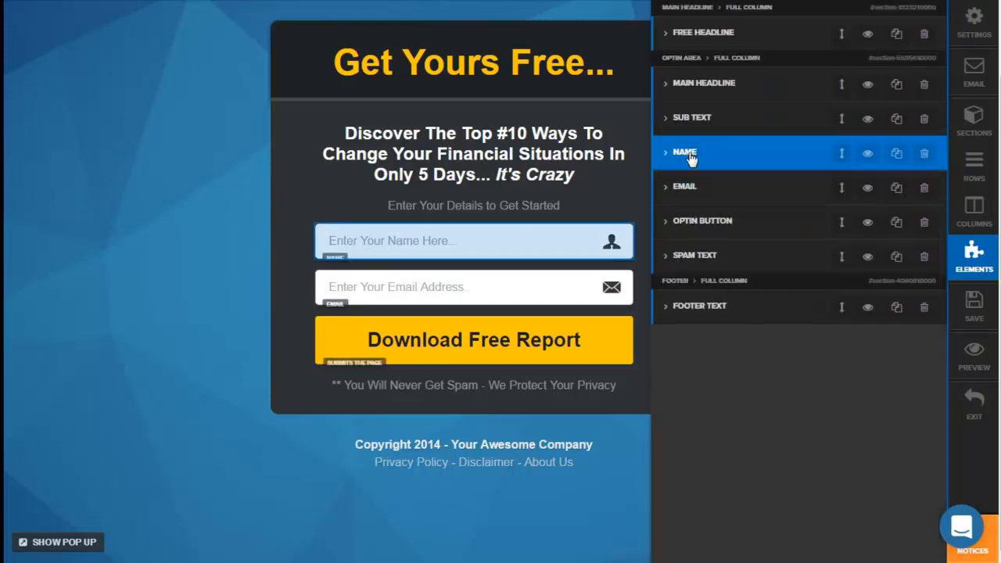
pyautogui.click(701, 223)
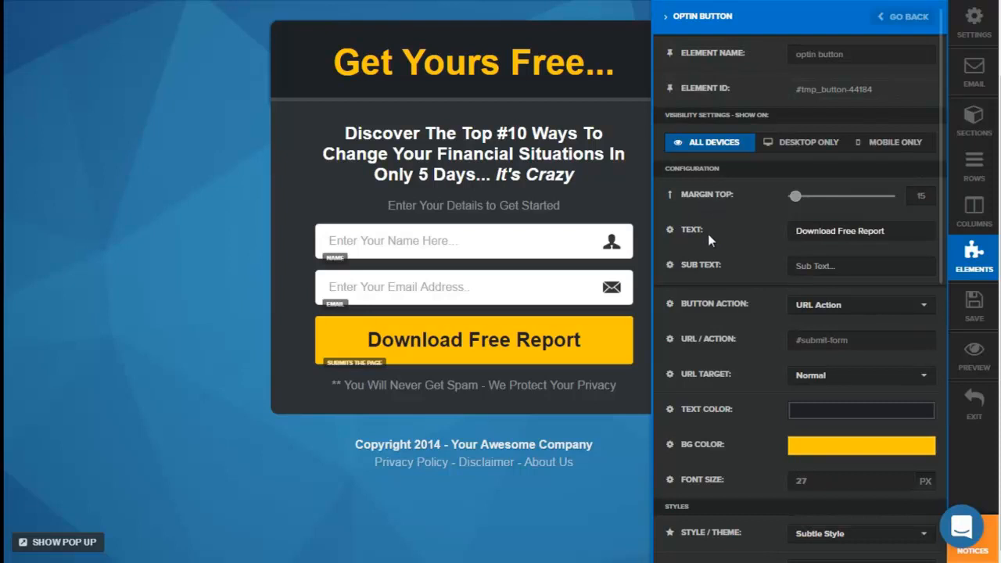